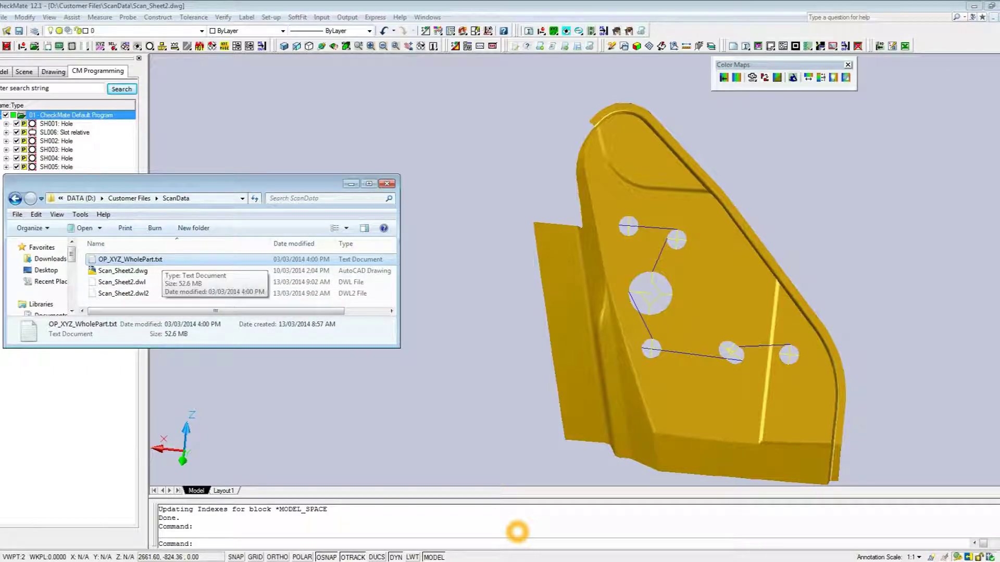
- Examine the raw XYZ coordinates in OP_XYZ_WholePart.txt, then put the text file and its folder window away
key("Return")
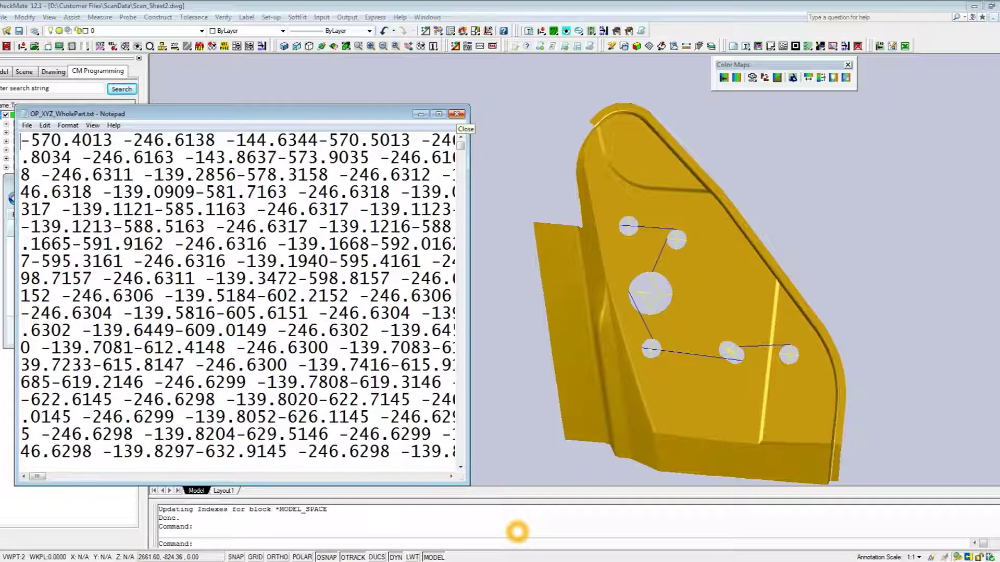
left_click(457, 114)
left_click(351, 183)
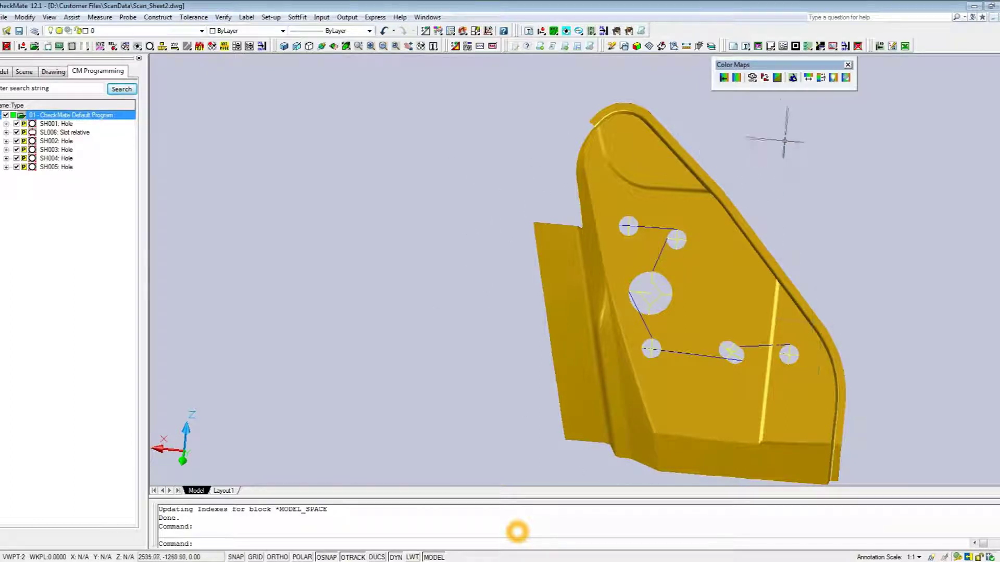
- Load OP_XYZ_WholePart.txt from the ScanData folder as an ASCII point file, listing all file types to find it
left_click(751, 90)
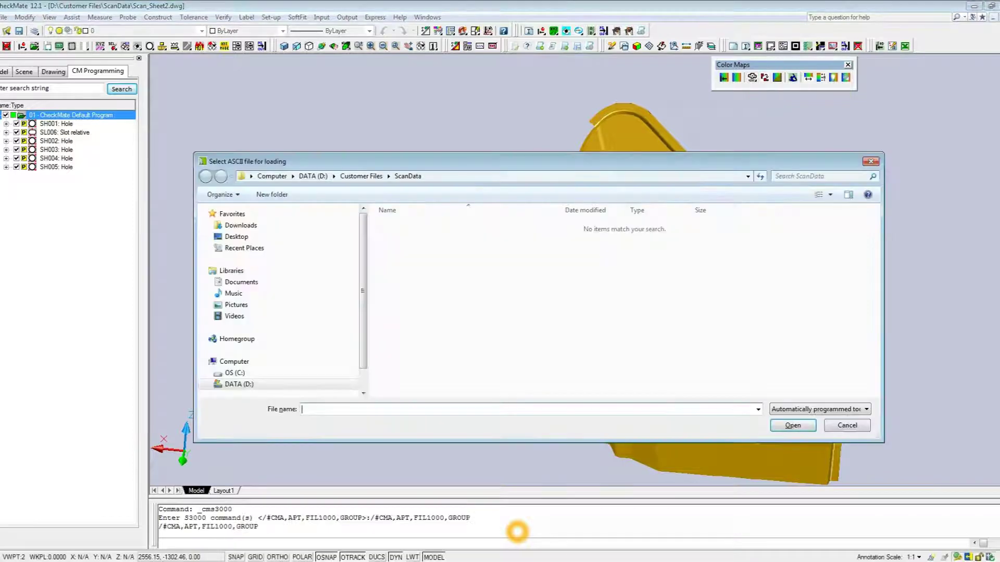
key("Tab")
key("alt+Down")
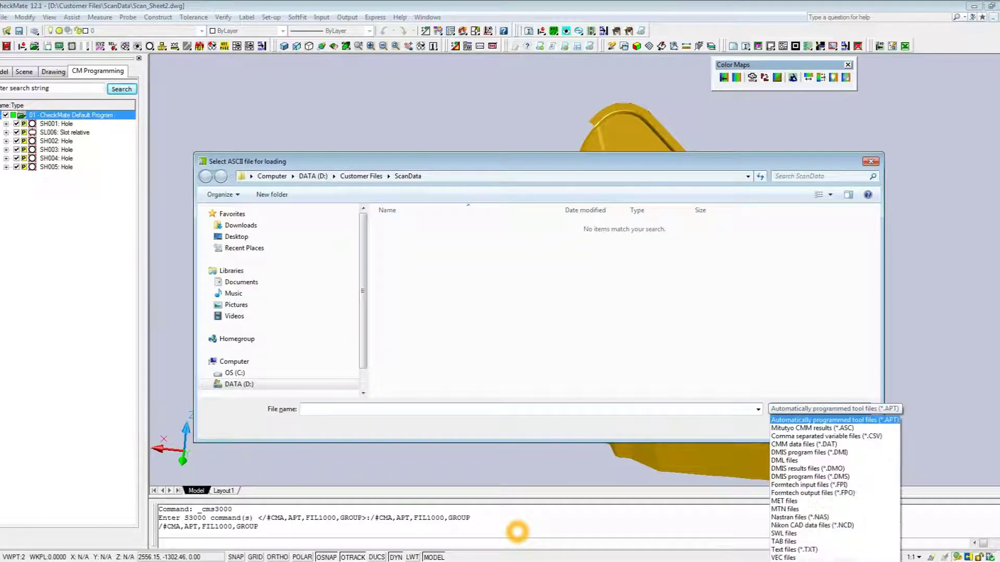
key("Down")
key("Down")
key("Down")
key("Down")
key("Down")
key("Down")
key("Down")
key("Down")
key("Down")
key("Down")
key("Down")
key("Down")
key("Down")
key("Down")
key("Down")
key("Down")
key("Down")
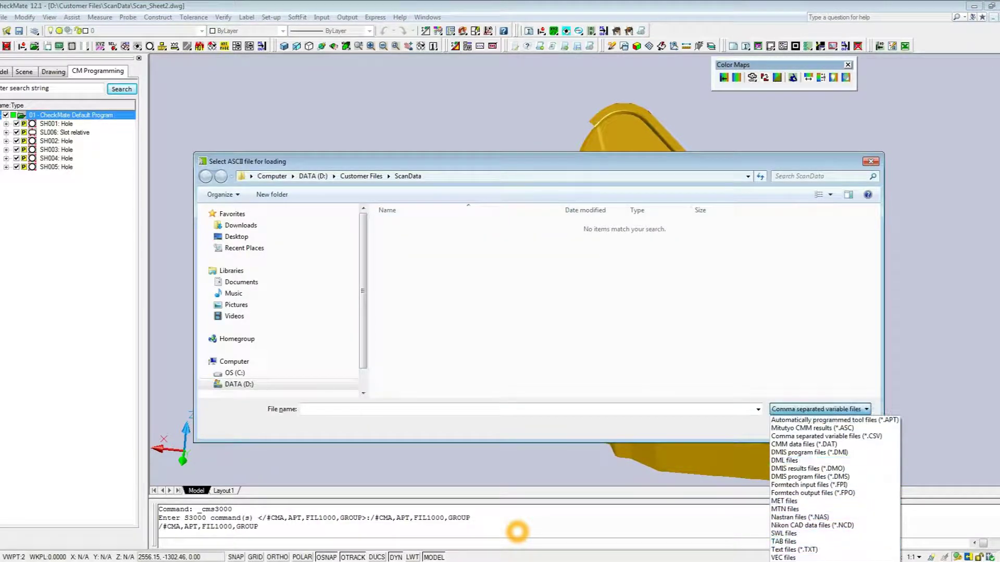
key("c")
key("End")
key("Return")
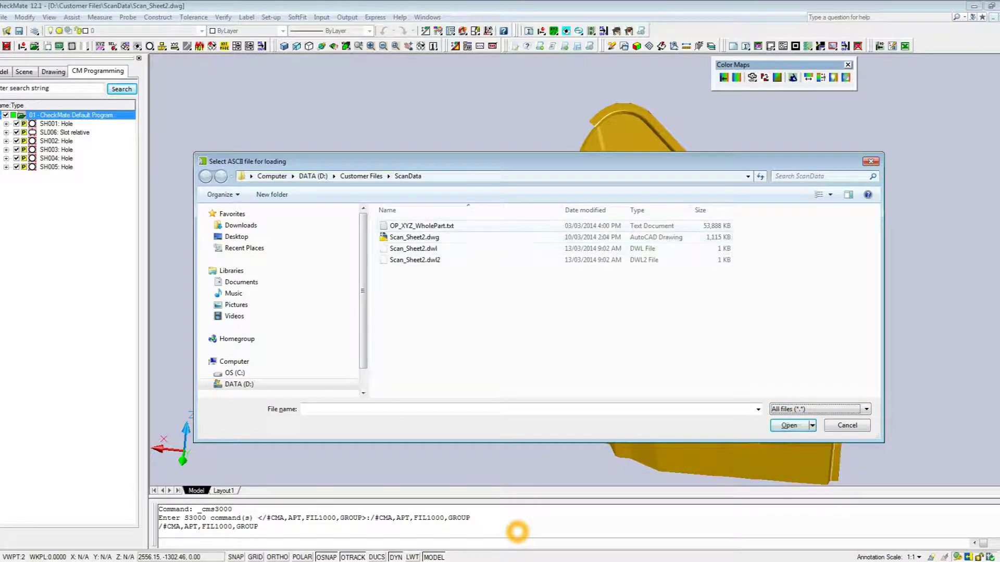
key("shift+Tab")
key("shift+Tab")
key("Return")
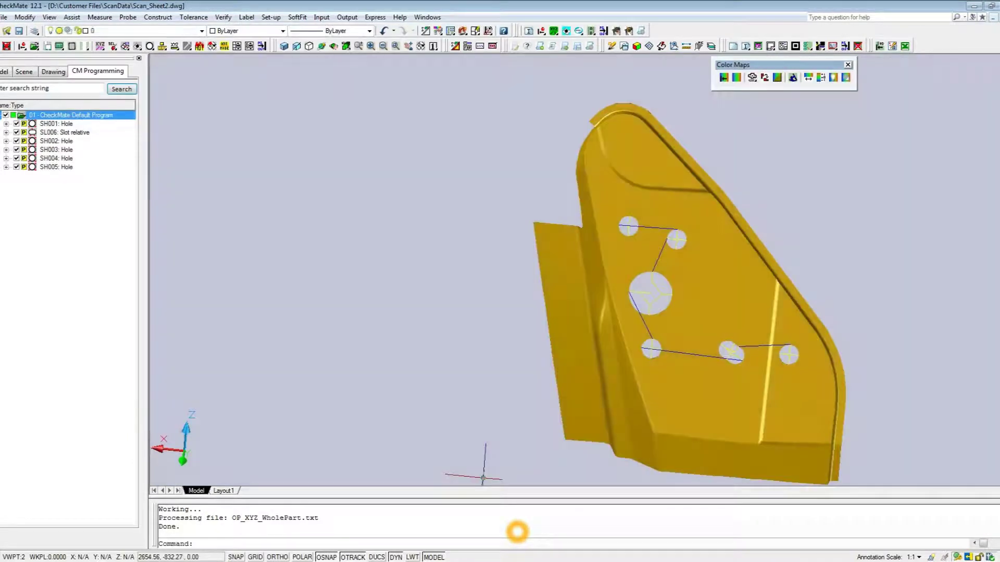
- Erase the loaded point cloud that lies far away from the CAD part
type("z")
key("Return")
type("e")
key("Return")
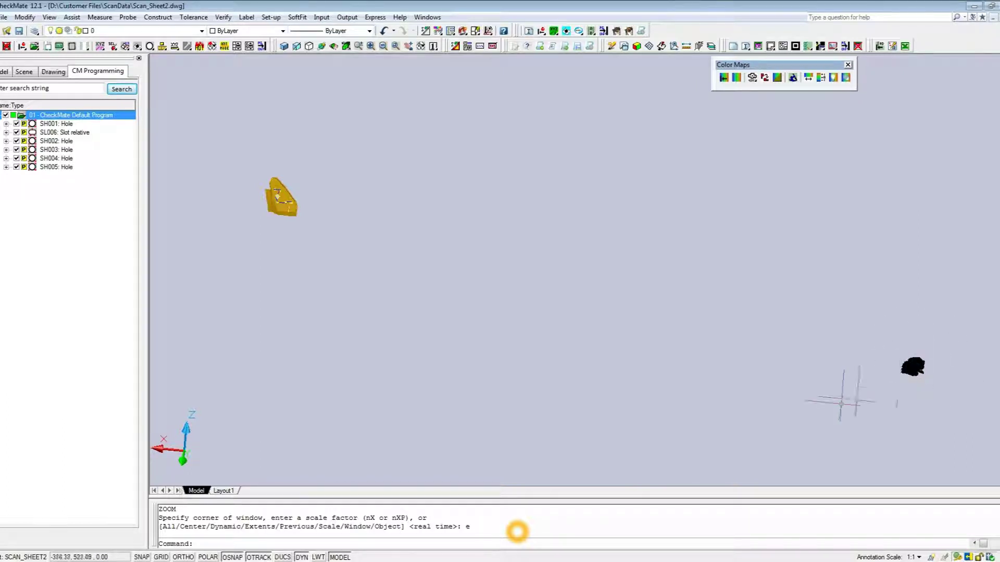
left_click(872, 332)
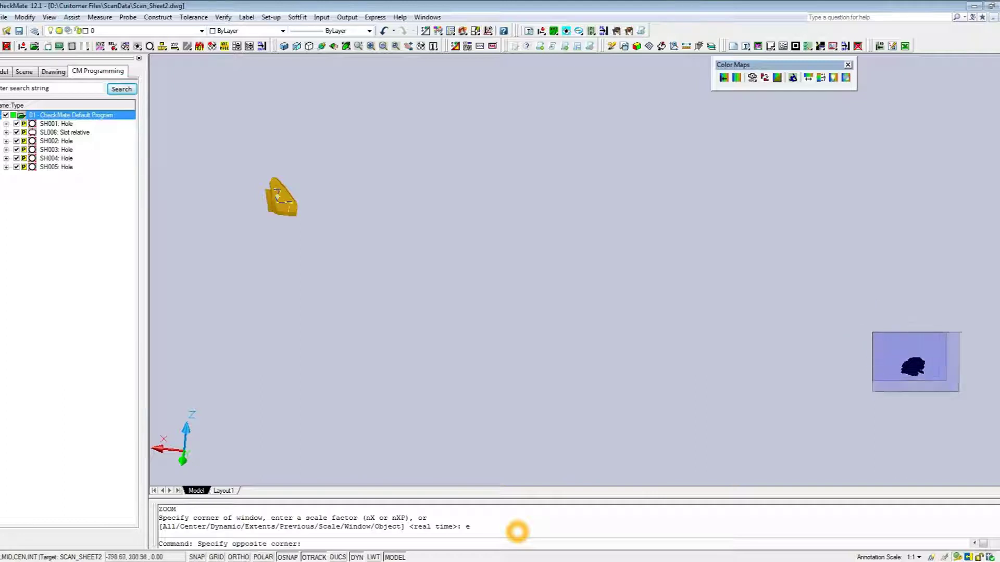
left_click(963, 410)
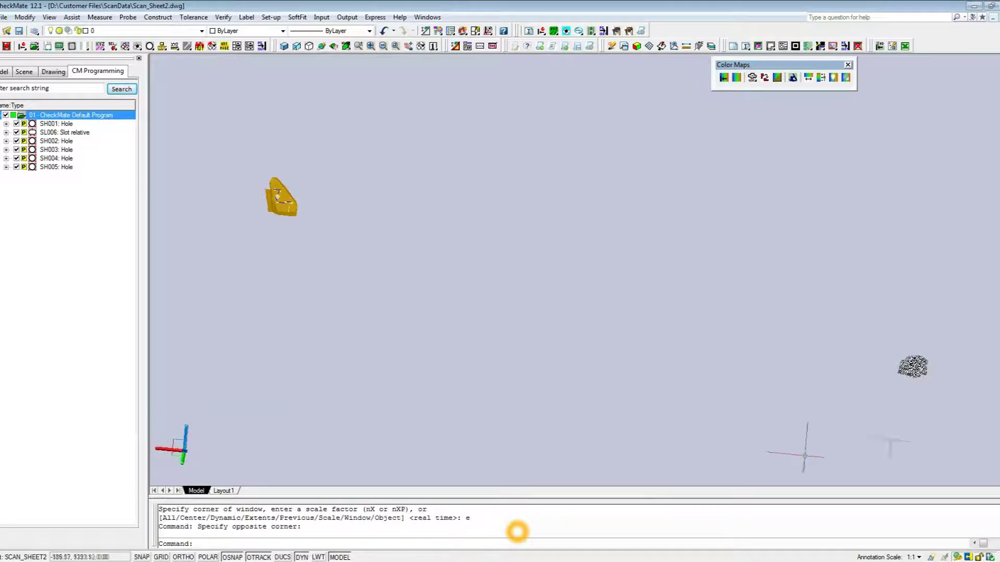
type("e")
key("Return")
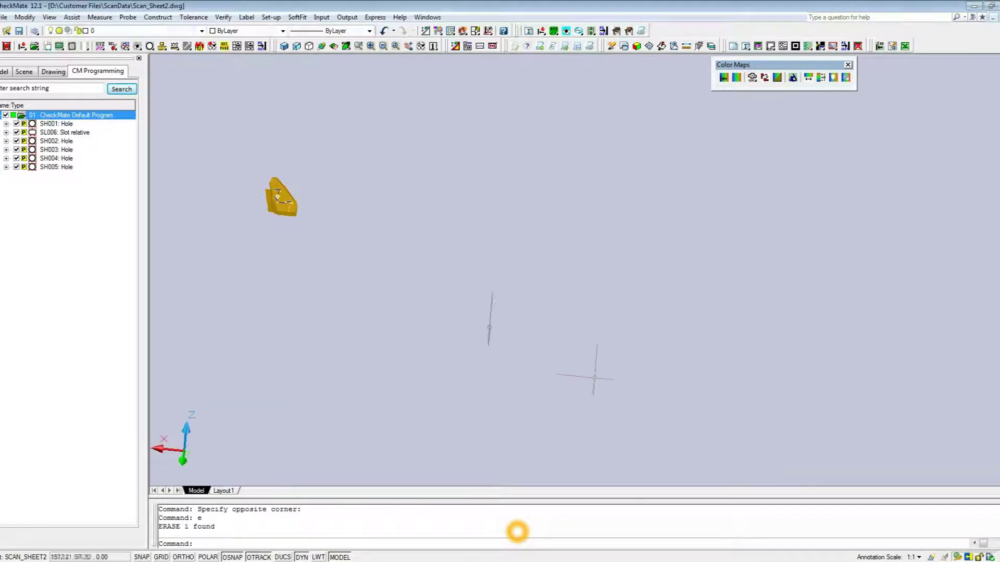
- Configure the color map properties with freeform alignment to part size and shape and the View facet filter for point clouds
type("z")
key("Return")
type("e")
key("Return")
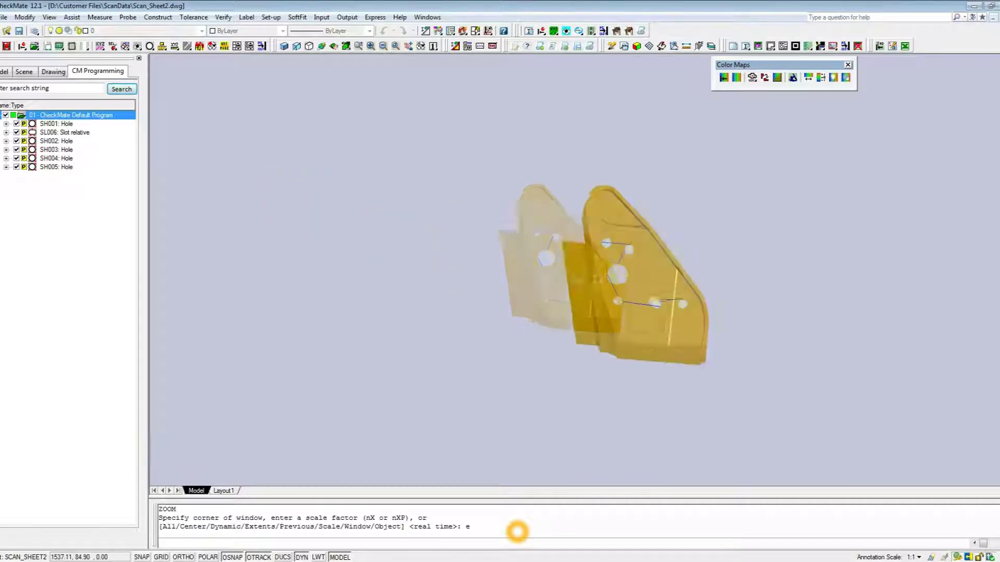
scroll(630, 279, "up", 4)
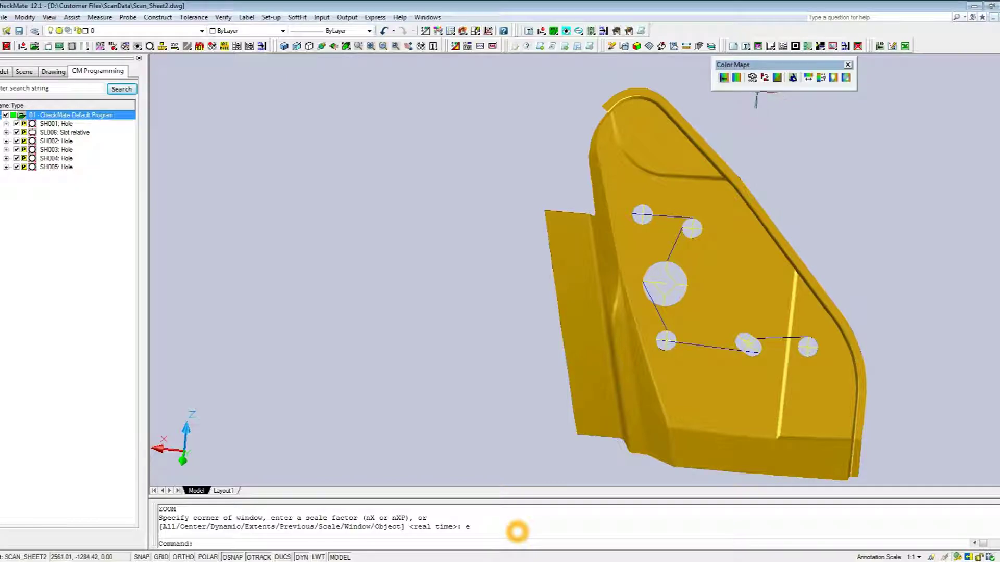
left_click(723, 78)
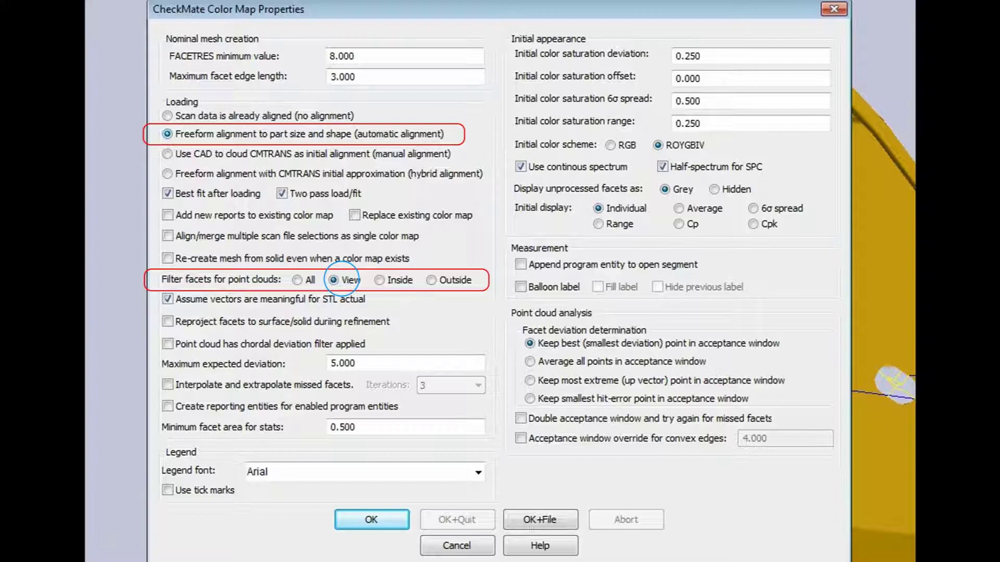
left_click(371, 520)
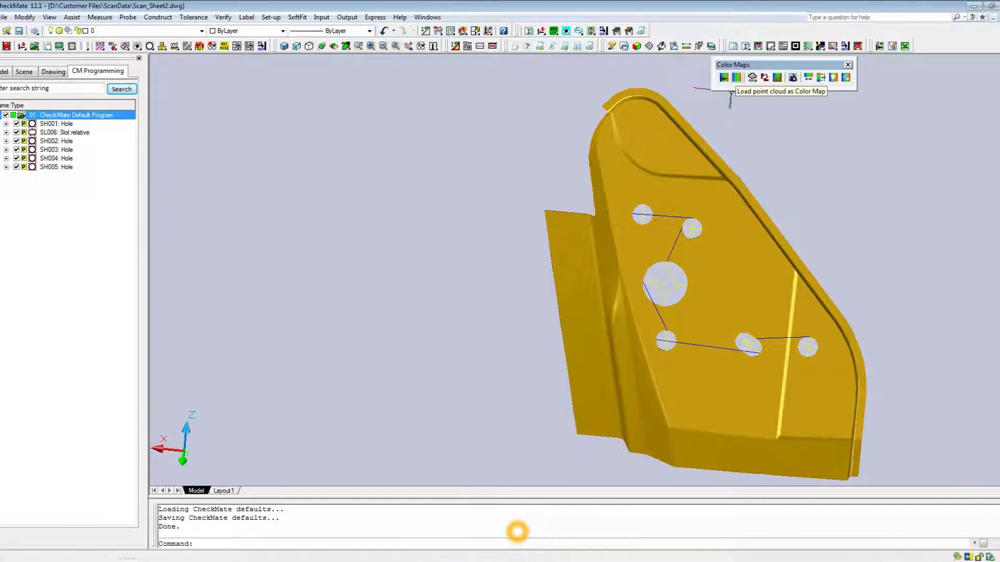
- Load the text file OP_XYZ_WholePart.txt from the March3_2014 folder as a point cloud color map
left_click(736, 78)
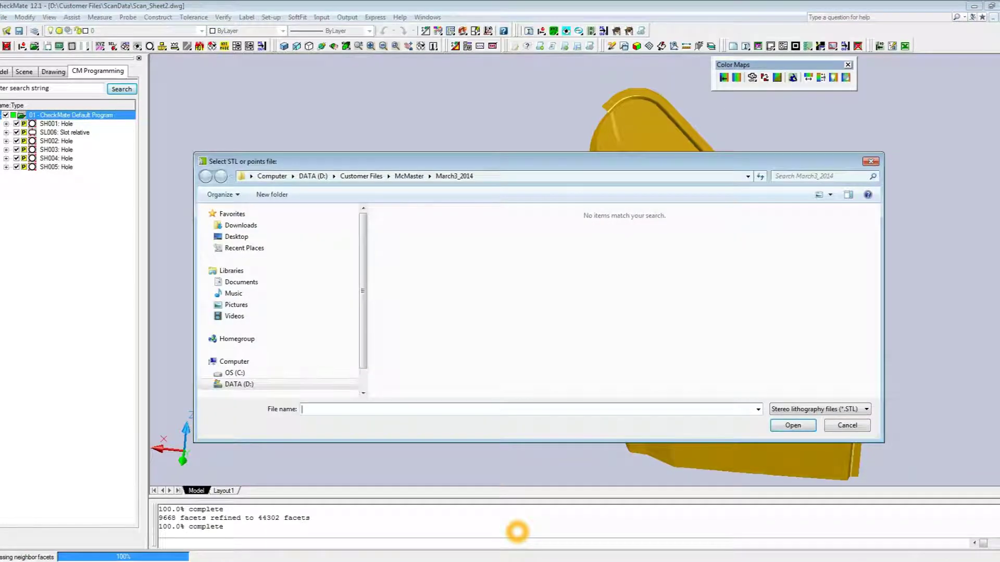
key("Tab")
key("alt+Down")
key("Down")
key("Return")
key("Tab")
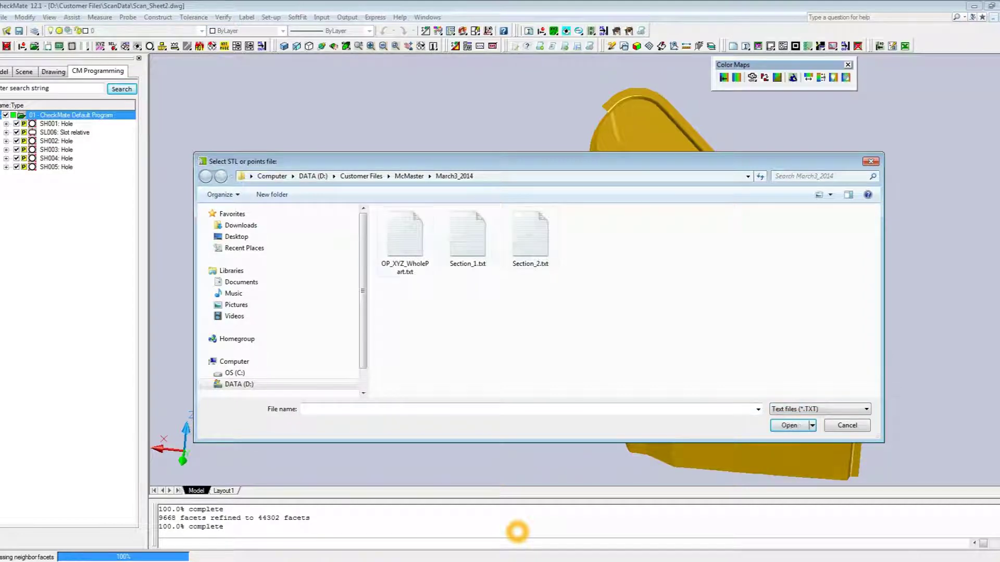
key("space")
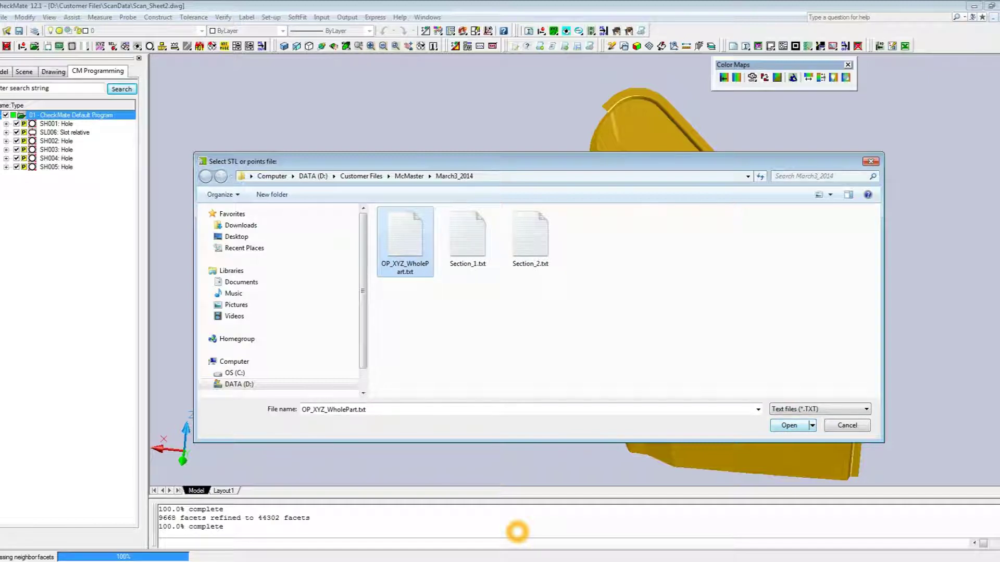
key("Return")
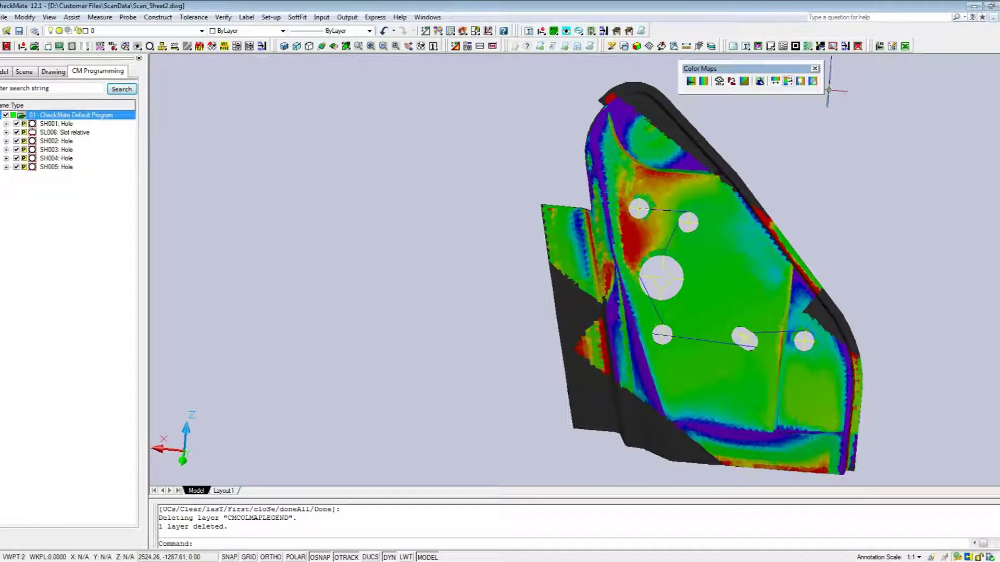
- Place a tall, narrow color map legend in the empty space beside the part's long sloping edge
left_click(787, 81)
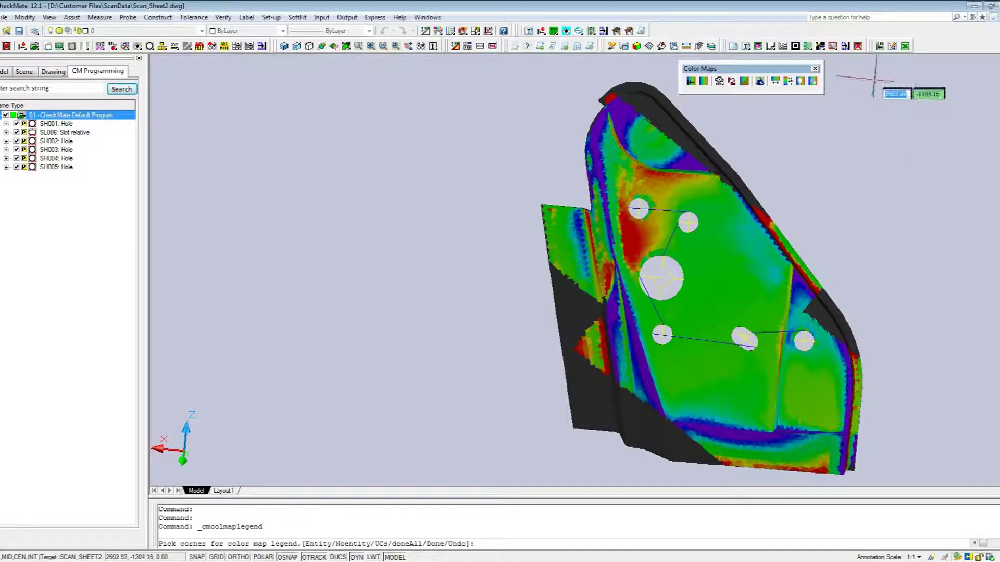
left_click(886, 77)
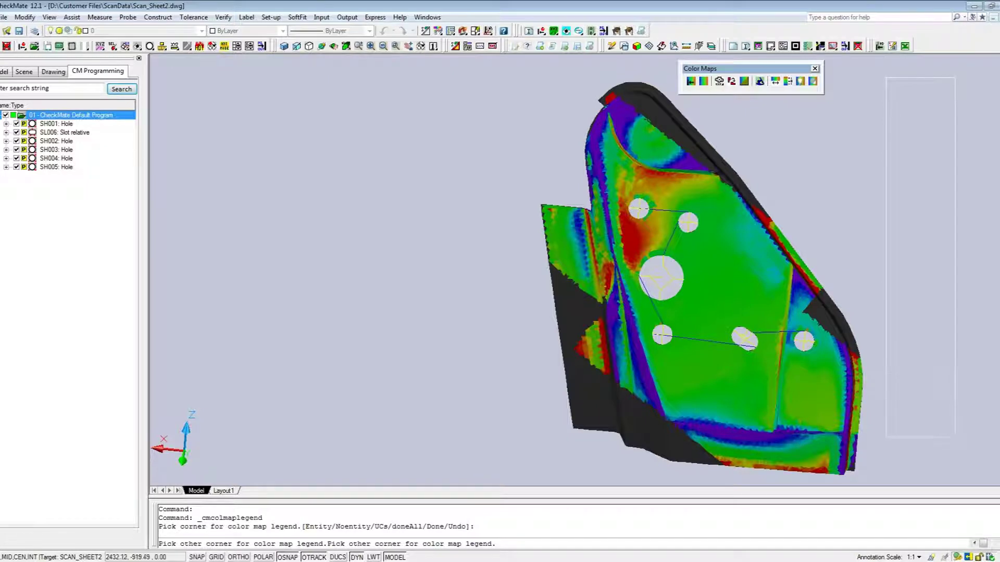
left_click(957, 459)
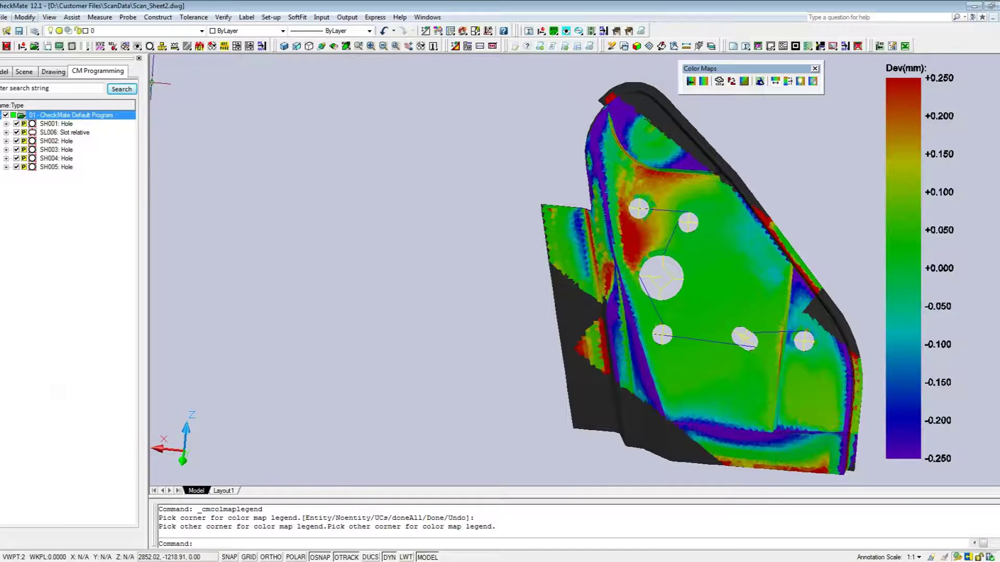
- Load the color map alignment into the CMTRANS body to die transformation and save it
key("alt+m")
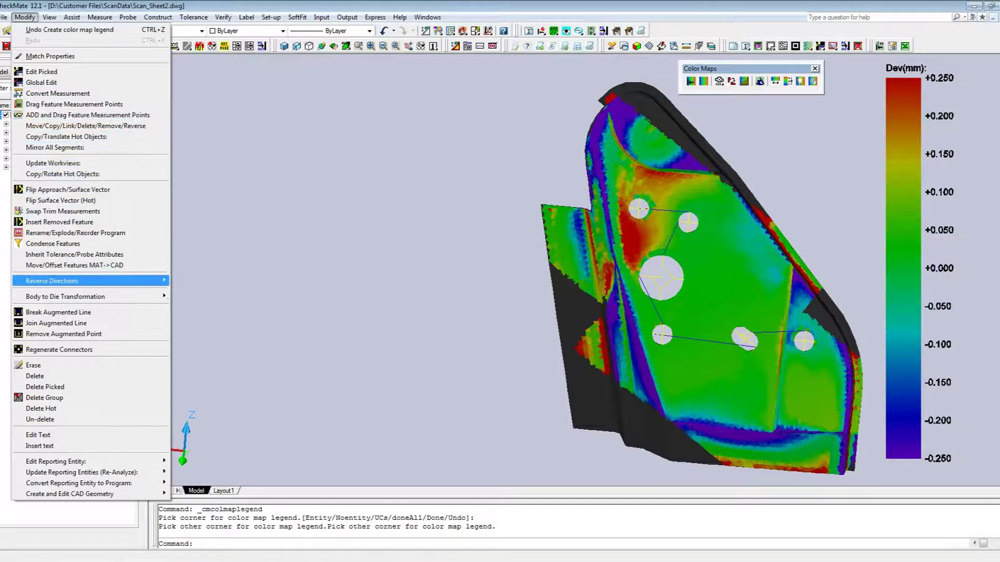
key("Right")
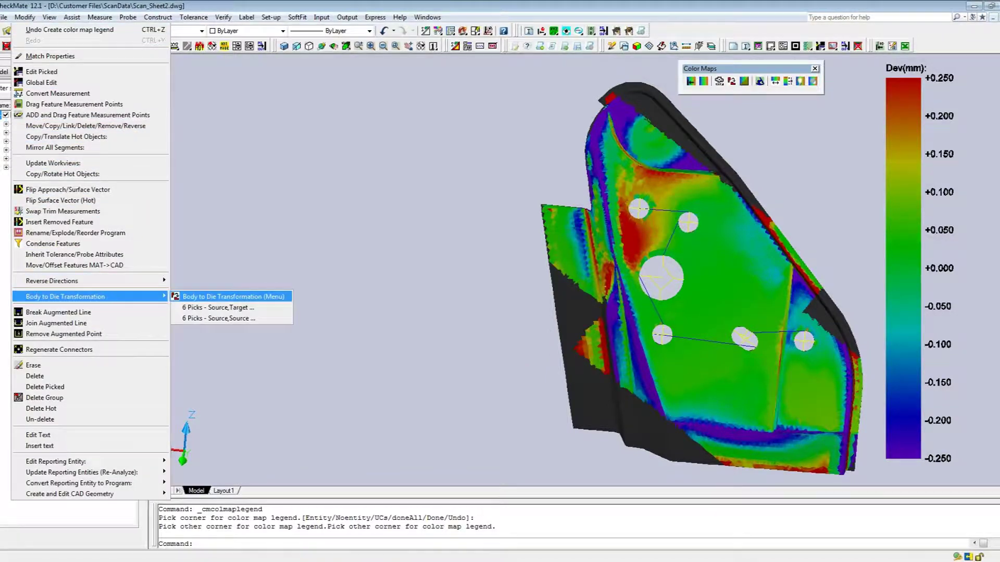
key("Return")
key("Return")
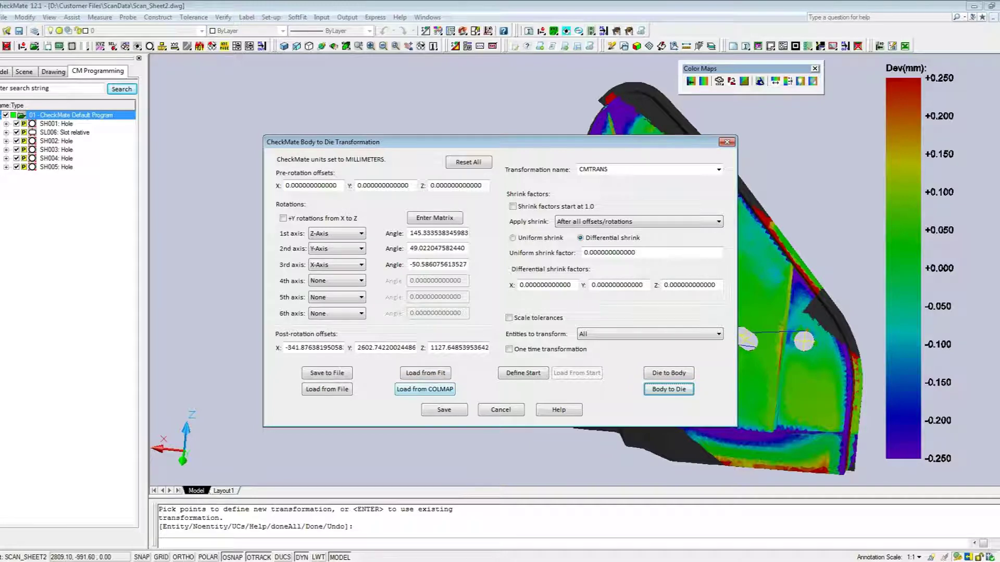
left_click(425, 389)
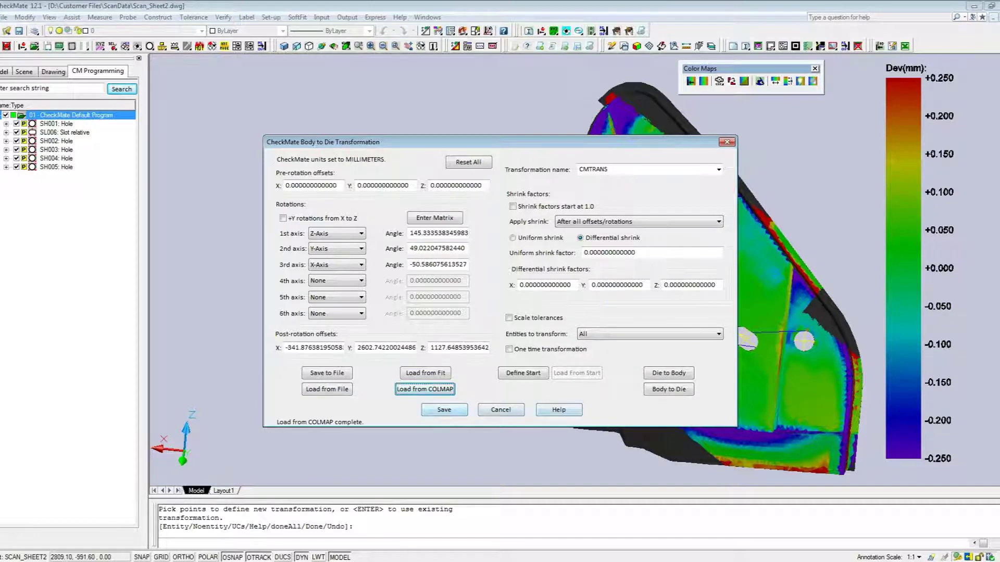
left_click(444, 410)
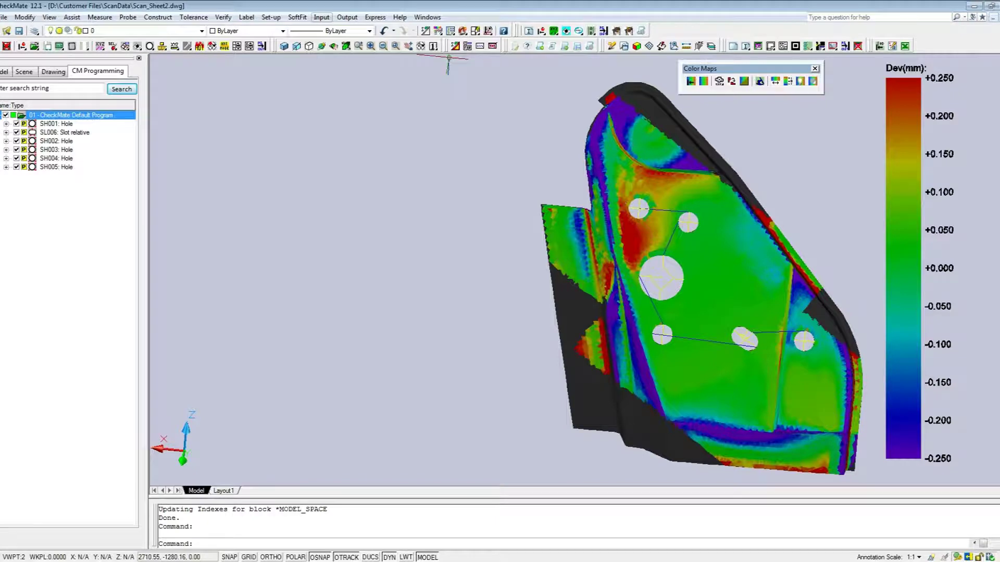
- Start importing CMM report data with SCAN as the results file type
left_click(321, 18)
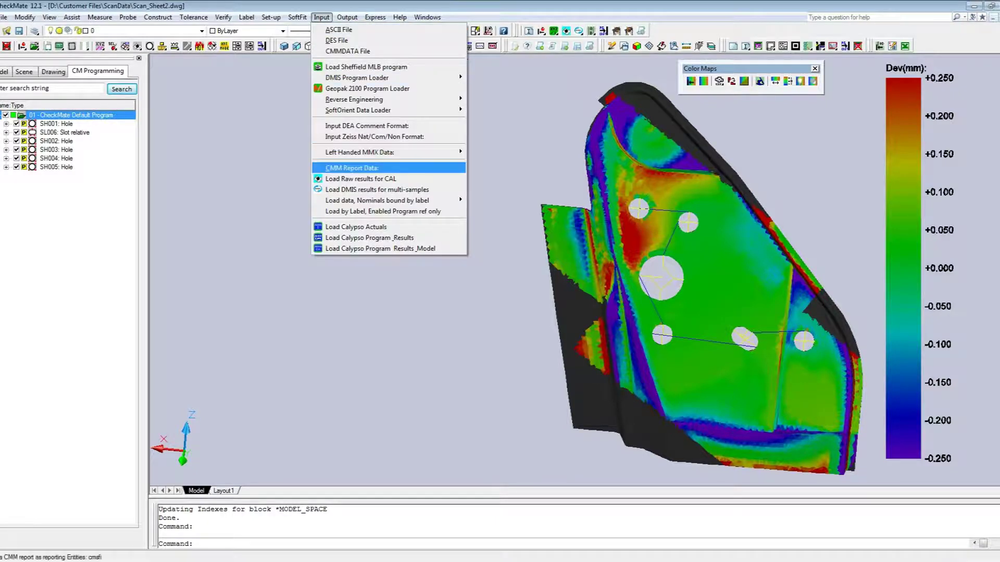
left_click(352, 168)
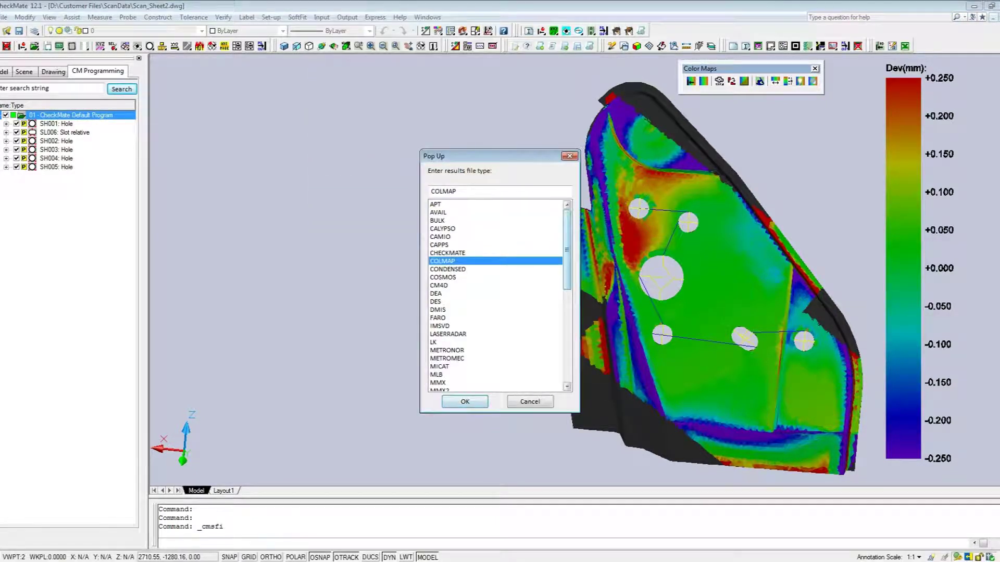
scroll(497, 294, "down", 9)
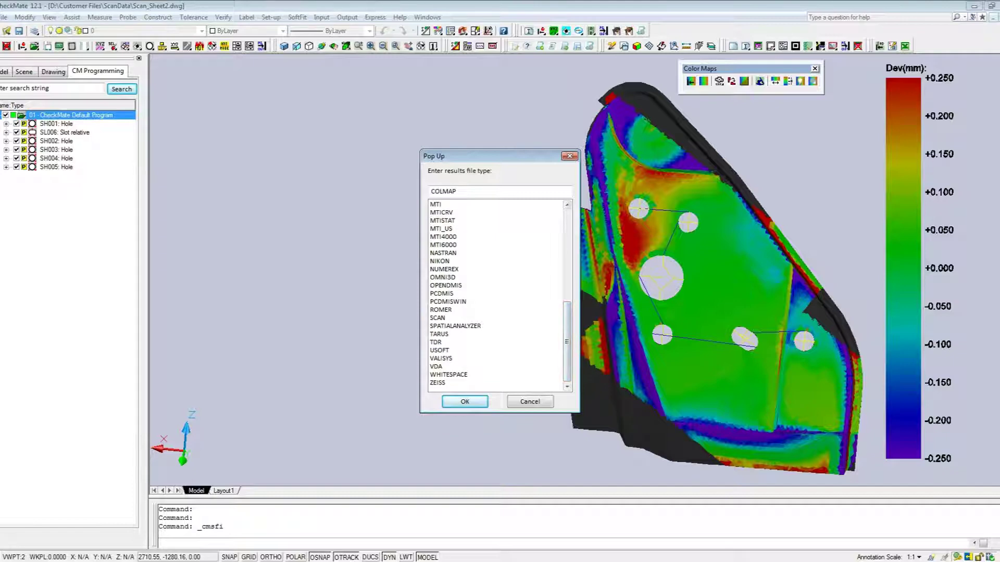
left_click(437, 317)
left_click(465, 401)
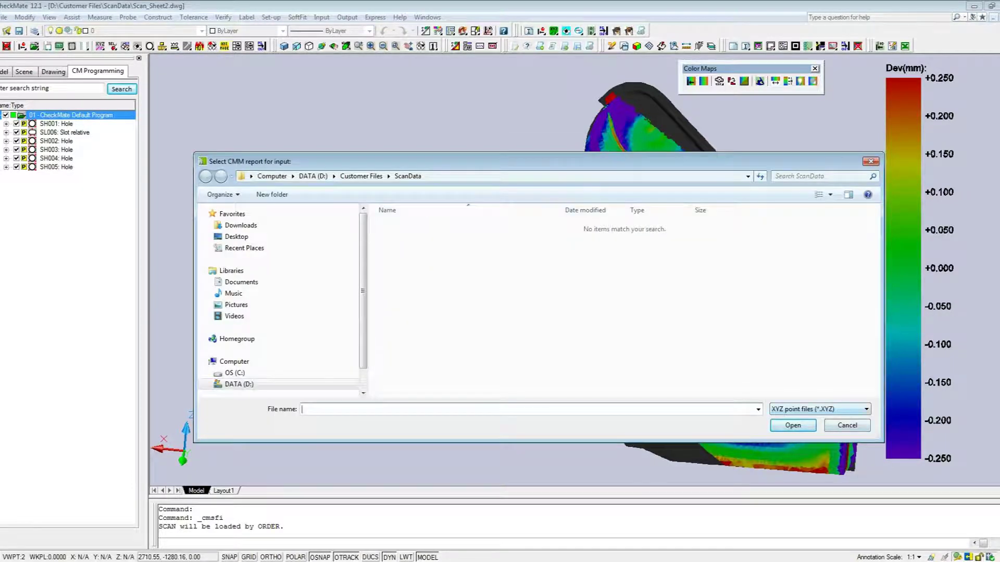
- Choose OP_XYZ_WholePart.txt from all file types as the CMM report and accept OP_XYZ_WHOLEPART as the data group name
left_click(819, 408)
left_click(805, 475)
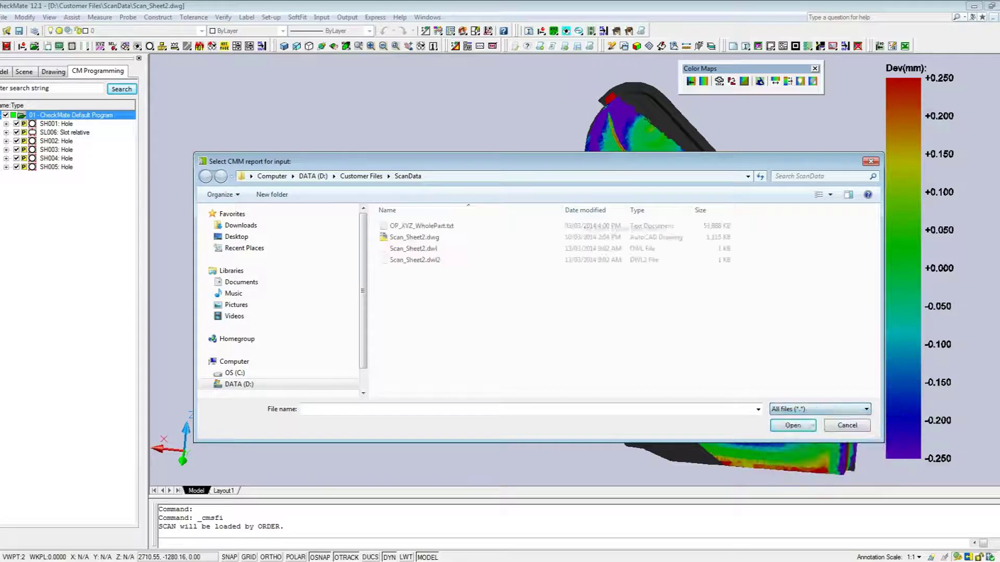
left_click(422, 226)
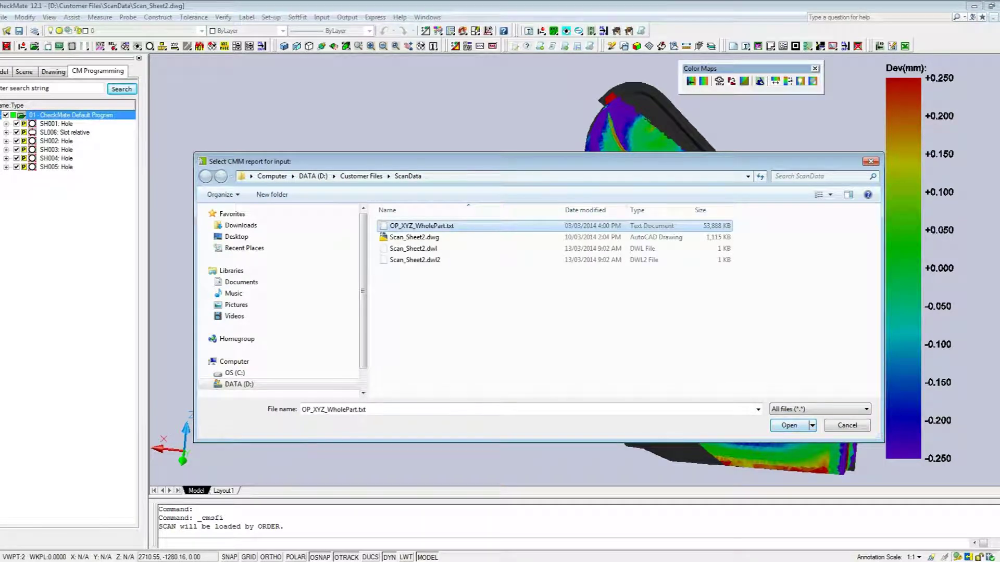
key("Return")
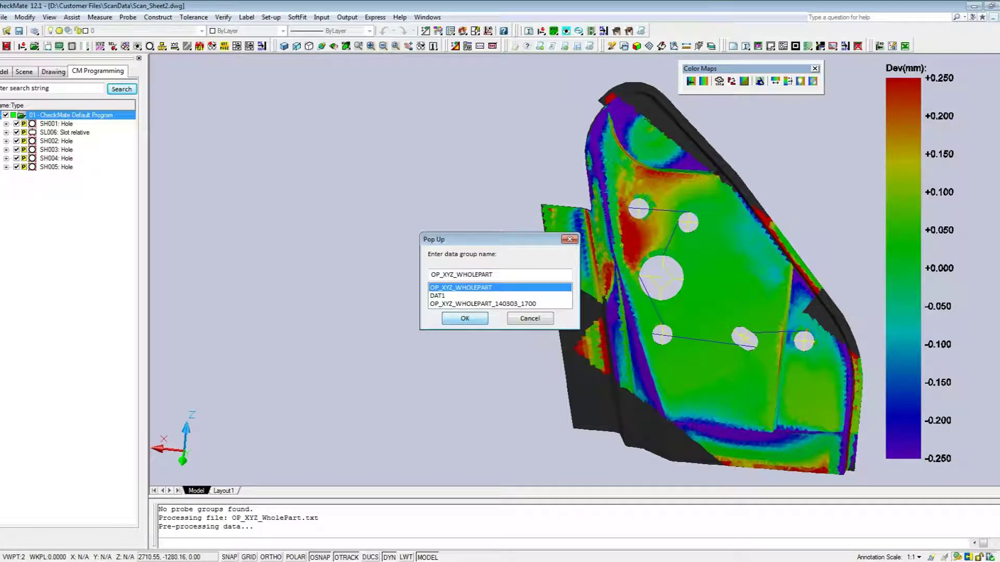
key("Return")
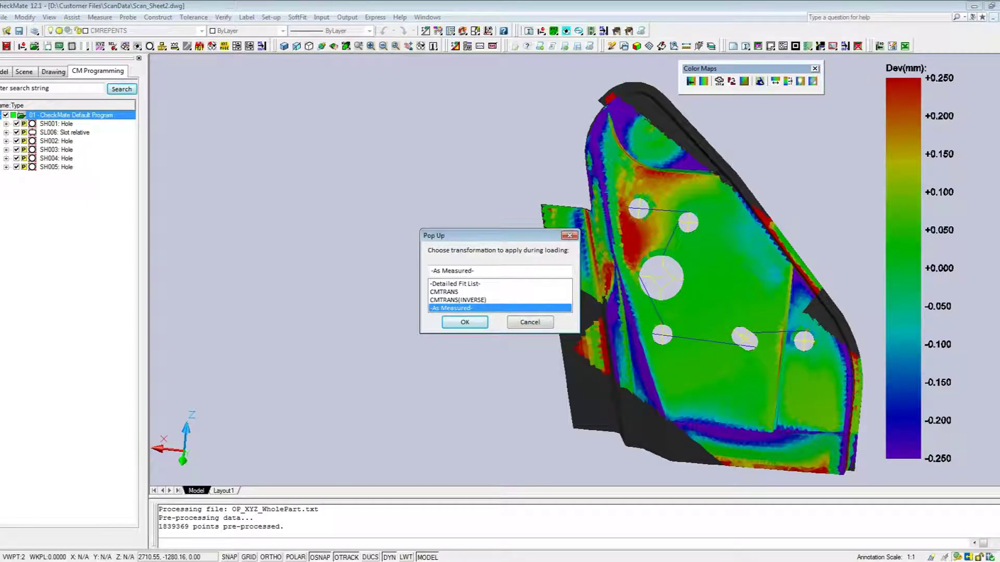
- Load the whole-part scan points with the CMTRANS(INVERSE) transformation applied and check them around the large central hole
left_click(458, 300)
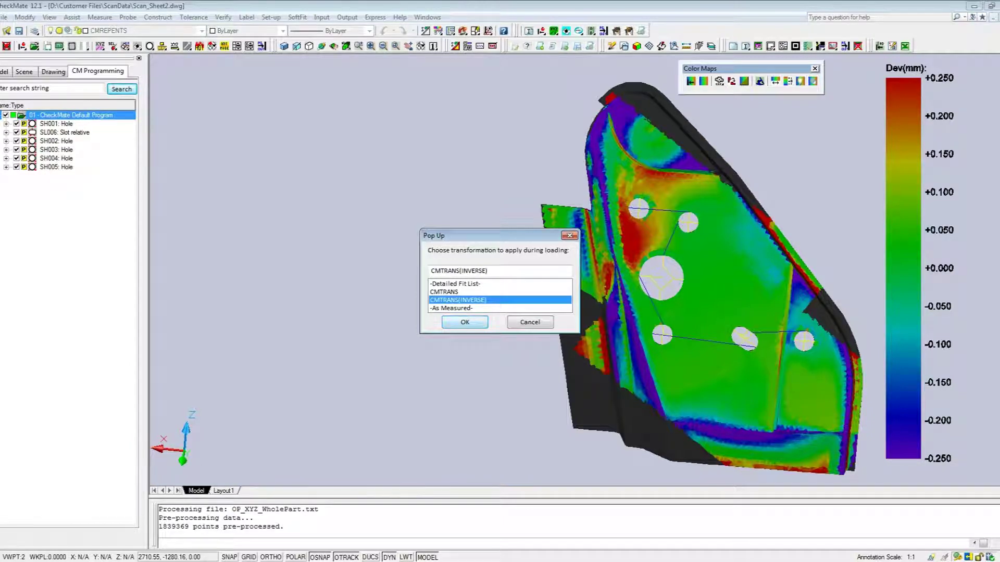
key("Return")
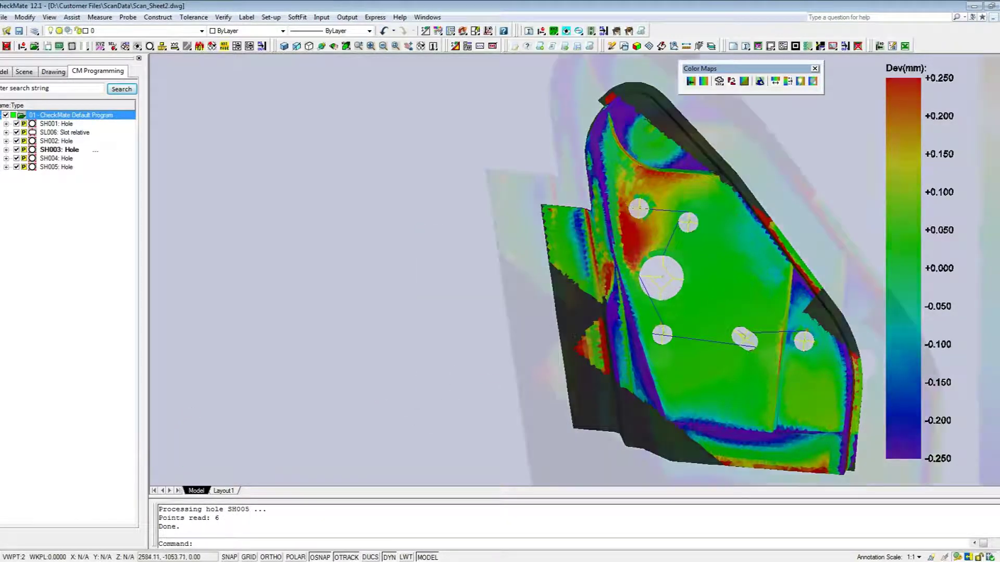
scroll(661, 276, "up", 6)
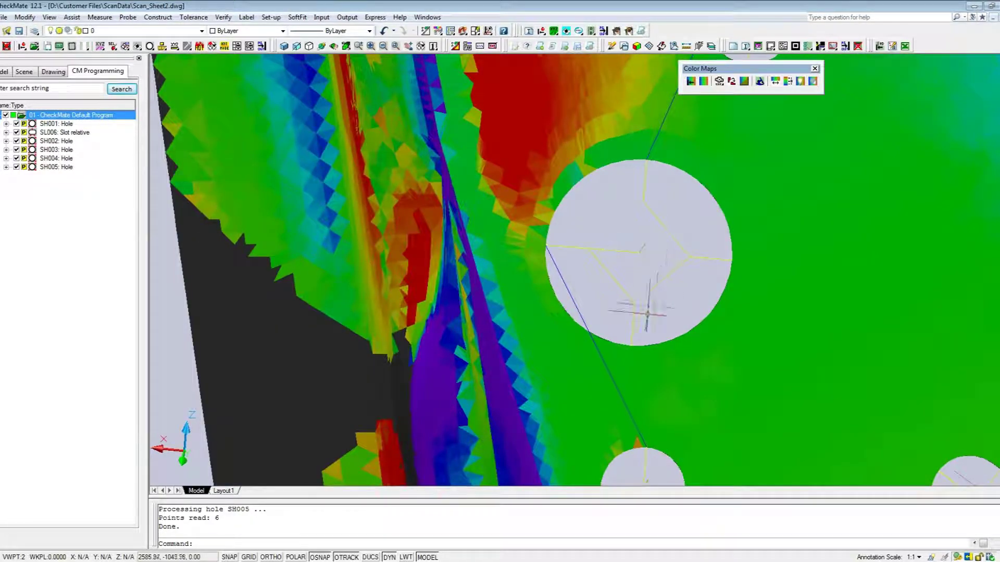
scroll(640, 323, "down", 8)
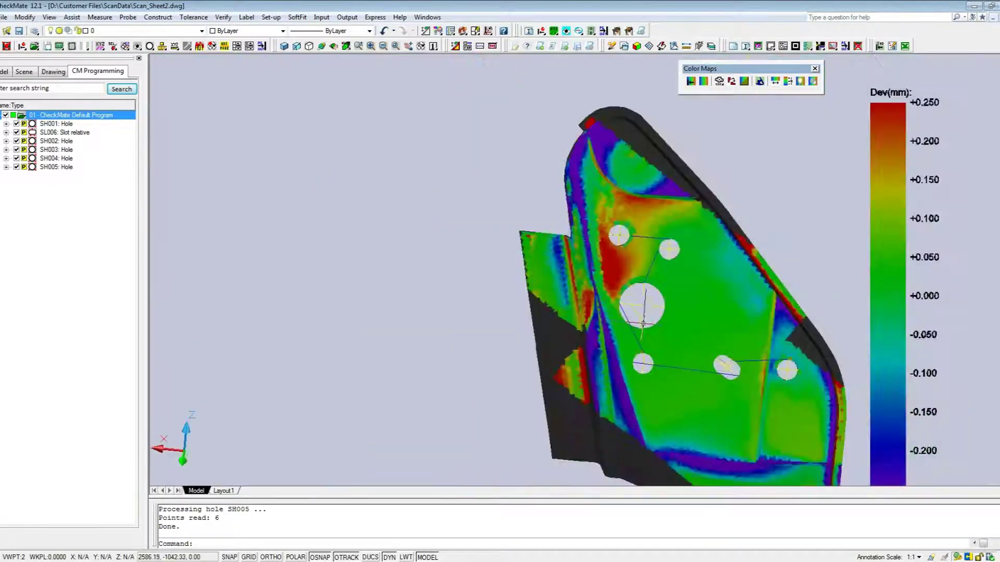
- Turn on the CM_LABELS layer to display the hole and slot labels beside the part
middle_click_drag(647, 311, 659, 296)
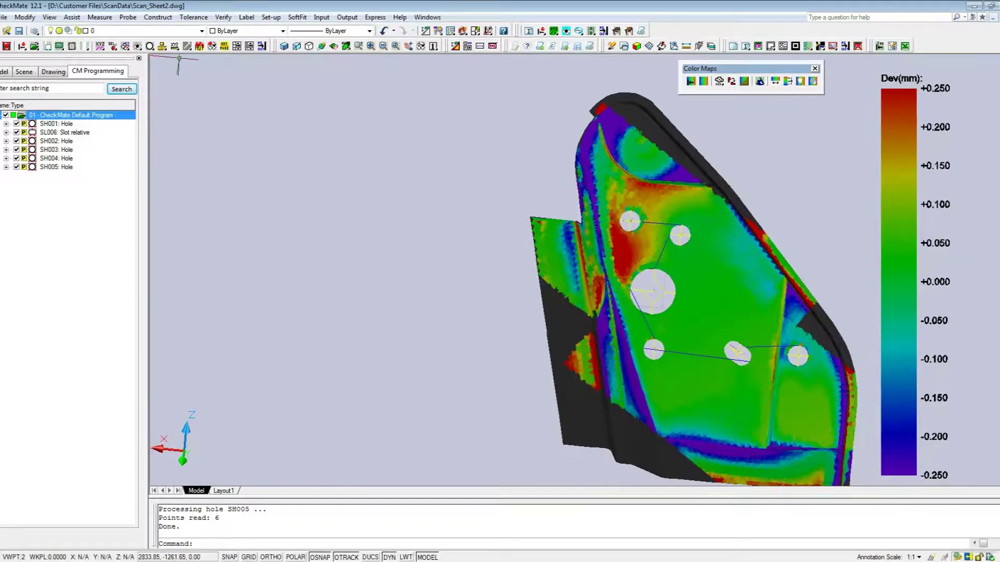
left_click(201, 31)
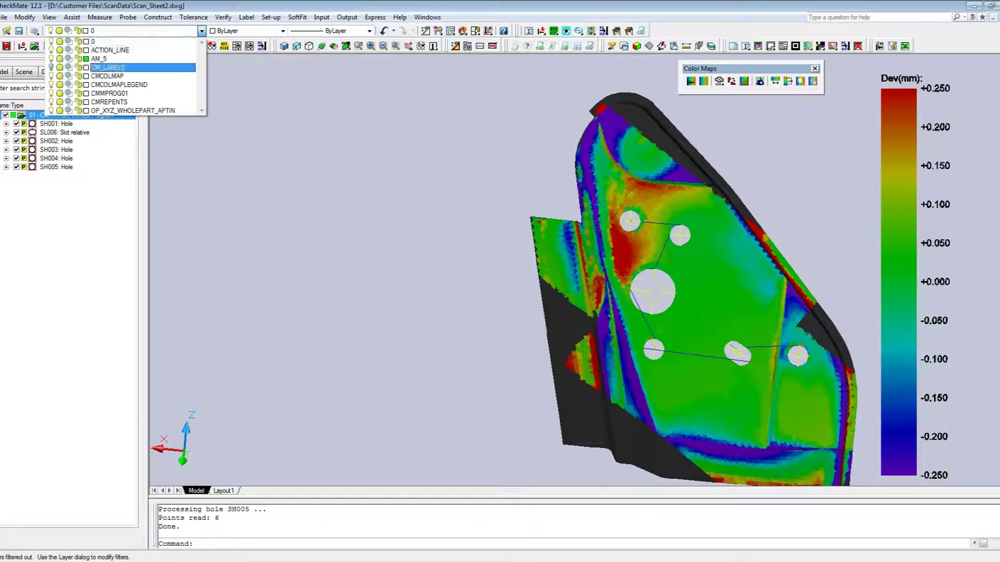
left_click(50, 67)
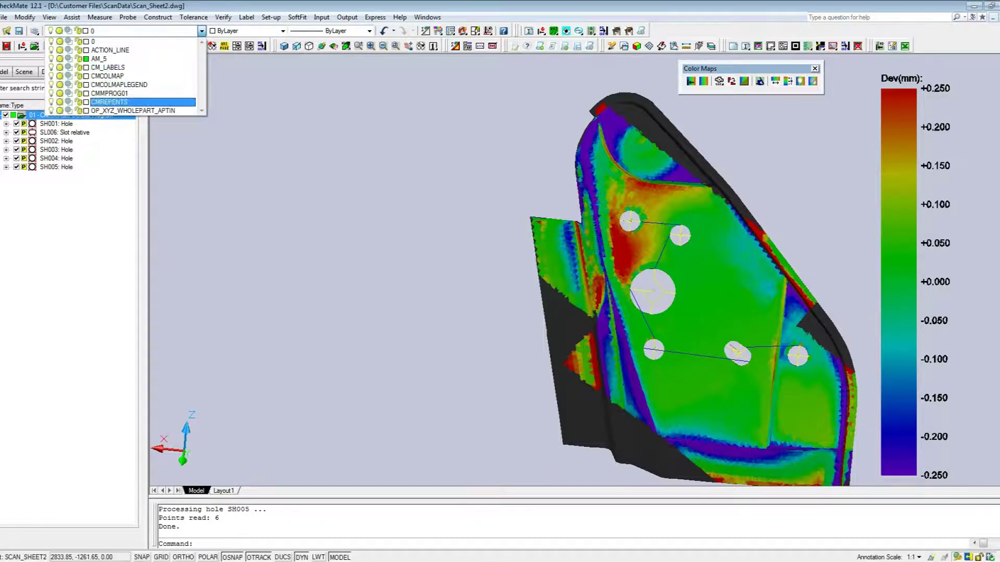
left_click(395, 396)
middle_click_drag(468, 335, 477, 340)
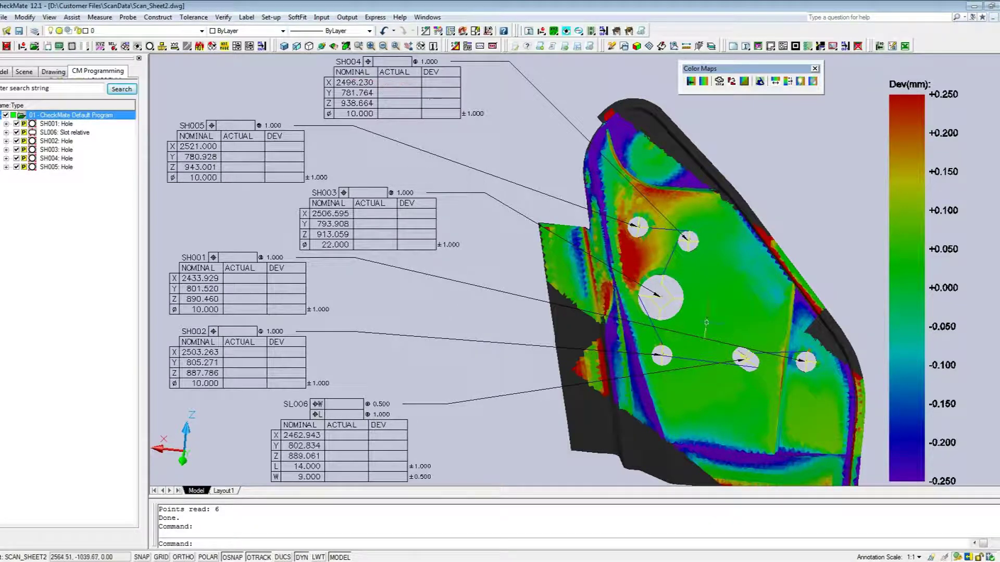
- Fill the labels of ALL reporting entities with CheckMate deviations and direction flags, using GEO as the actual point output
left_click(347, 18)
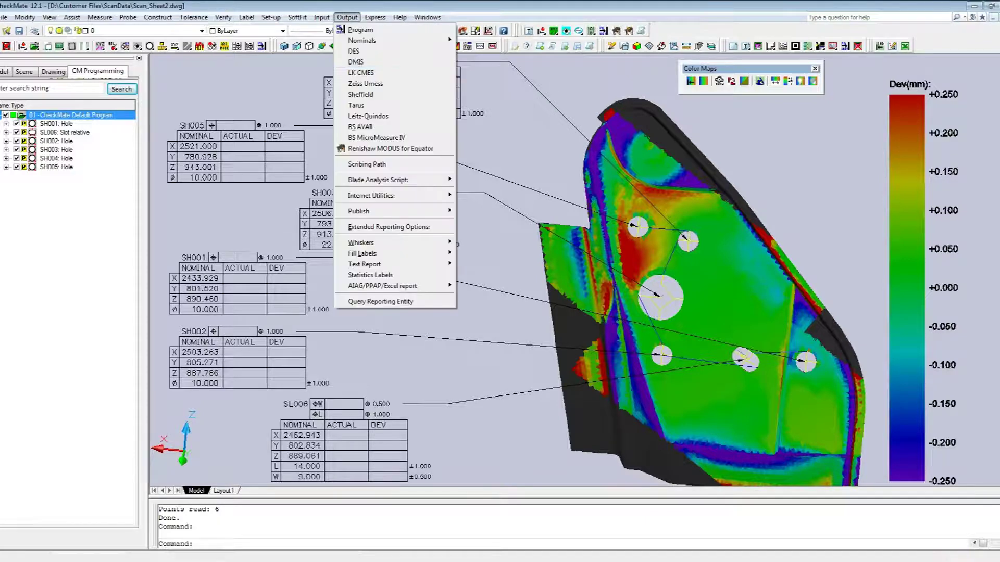
mouse_move(395, 253)
mouse_move(500, 252)
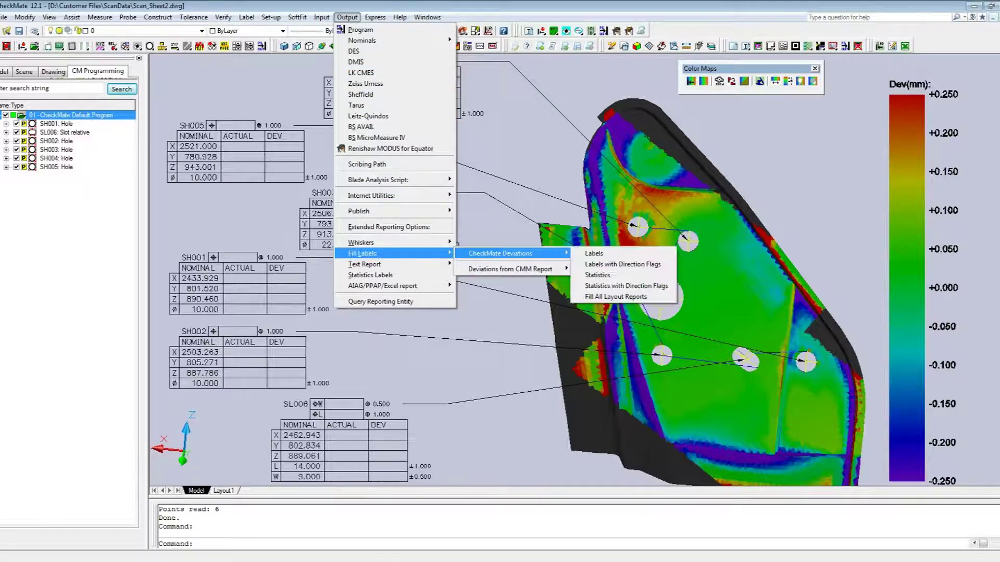
left_click(625, 267)
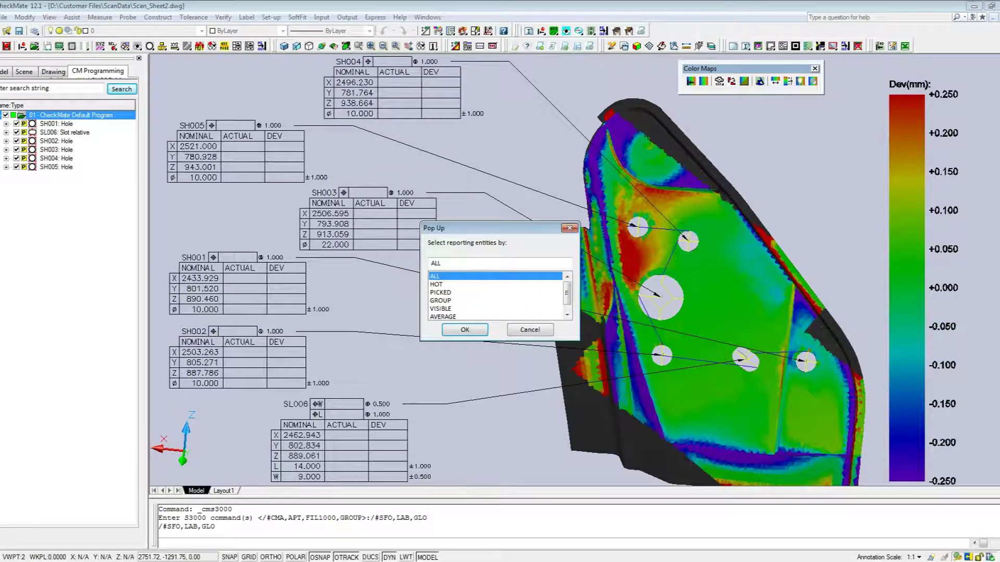
left_click(464, 329)
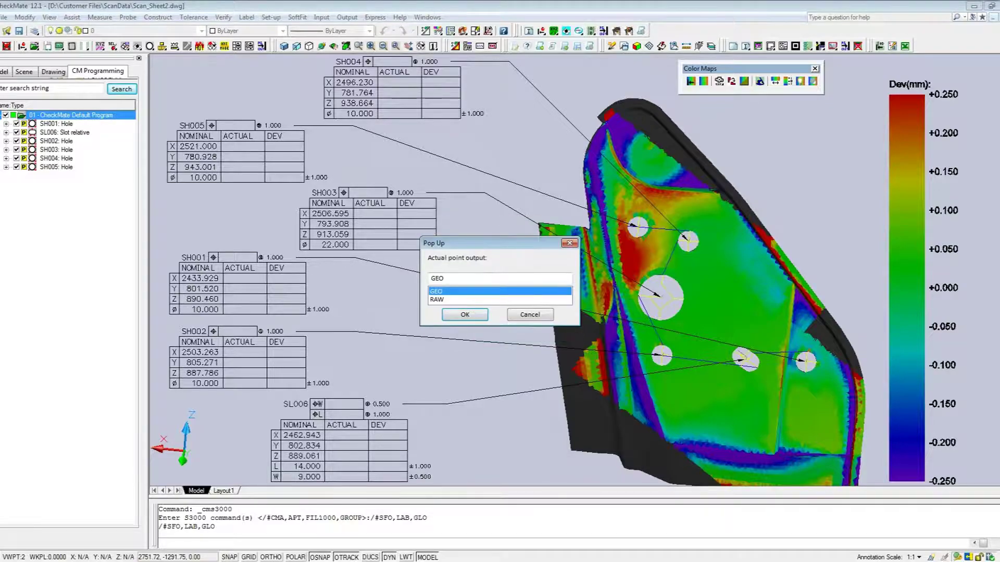
left_click(464, 315)
left_click(465, 311)
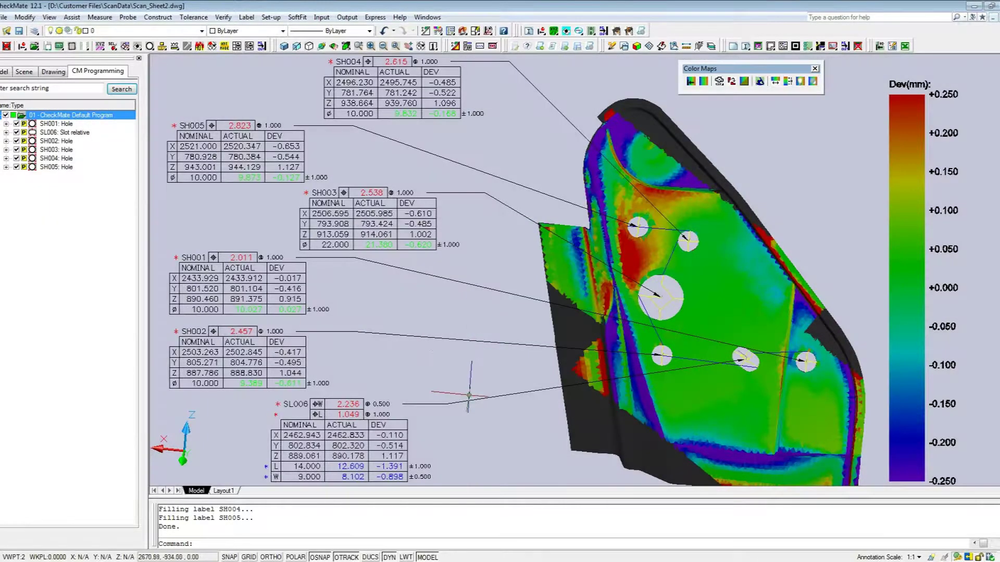